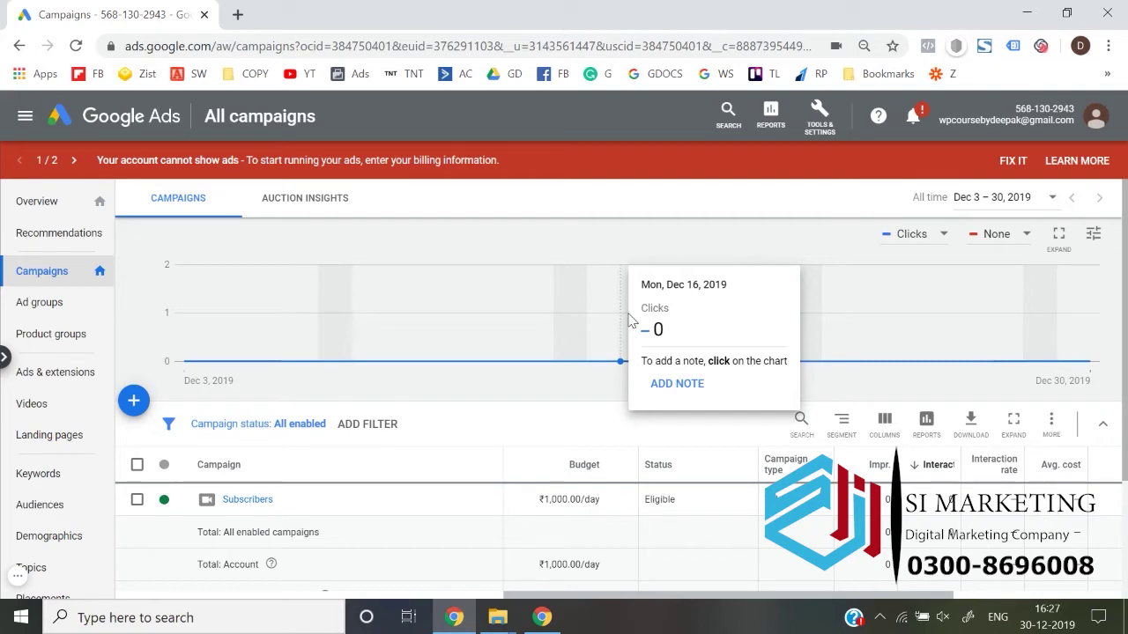
Open the Attribution Modeling report within Search attribution
{"action": "left_click", "coordinate": [821, 115]}
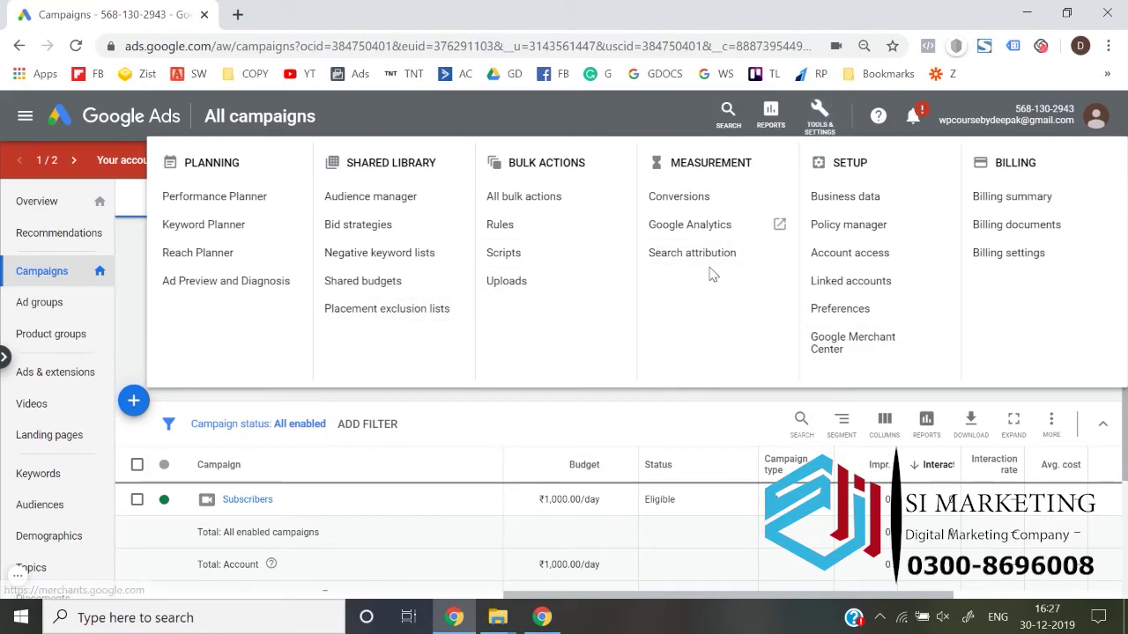
{"action": "left_click", "coordinate": [653, 255]}
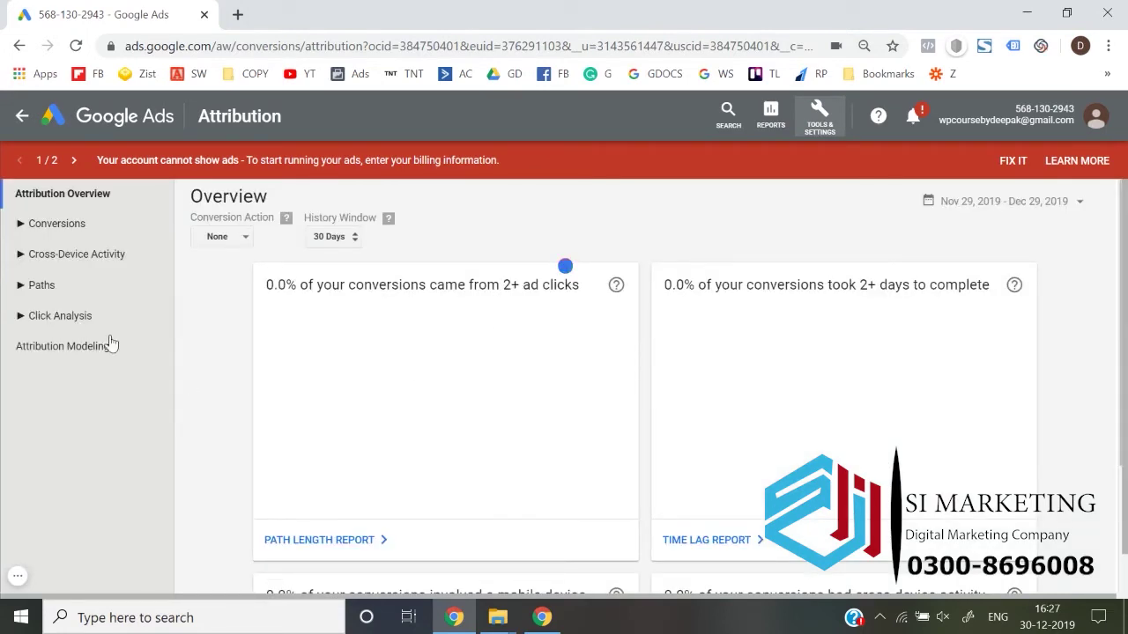
{"action": "left_click", "coordinate": [92, 353]}
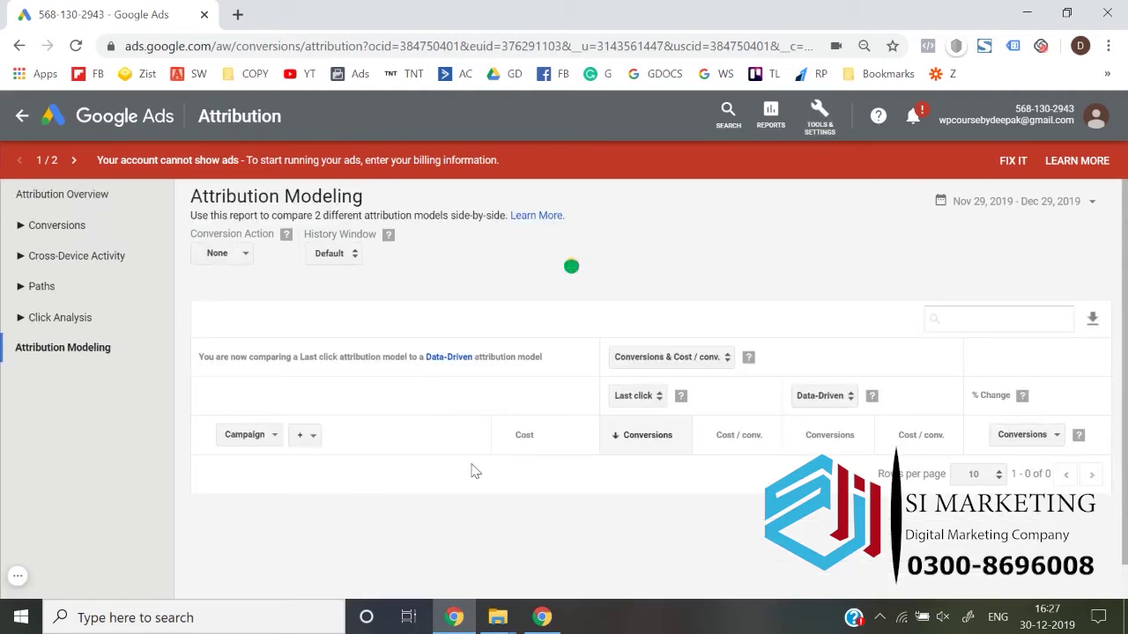
Review the primary dimension choices of the attribution report and keep Campaign selected
{"action": "scroll", "coordinate": [470, 470], "scroll_direction": "down", "scroll_amount": 1}
{"action": "left_click", "coordinate": [270, 407]}
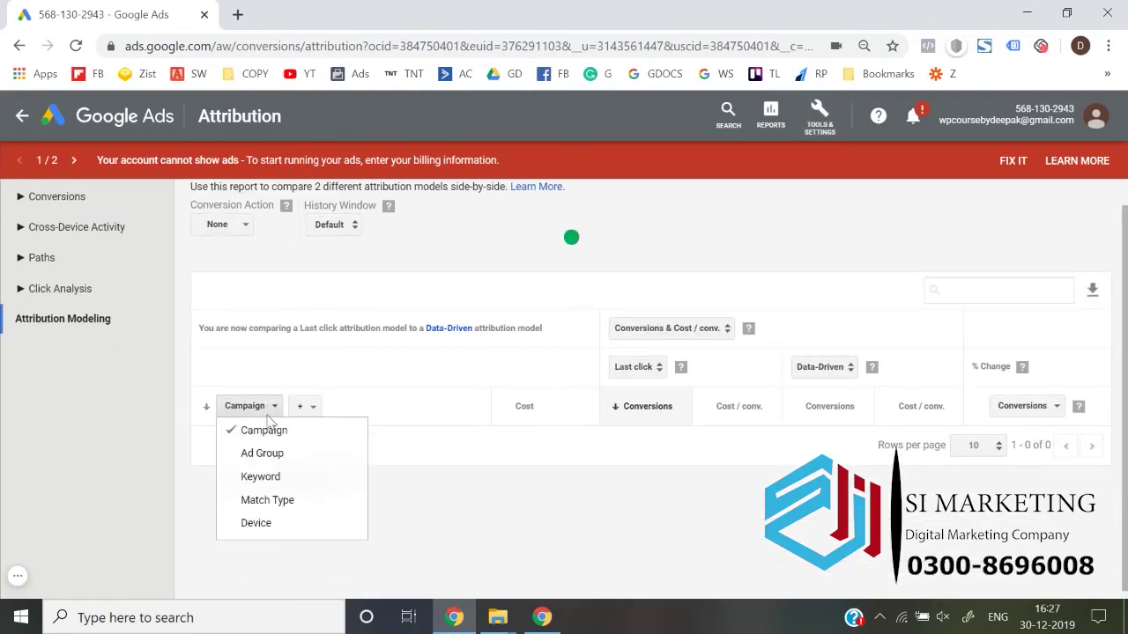
{"action": "left_click", "coordinate": [273, 431]}
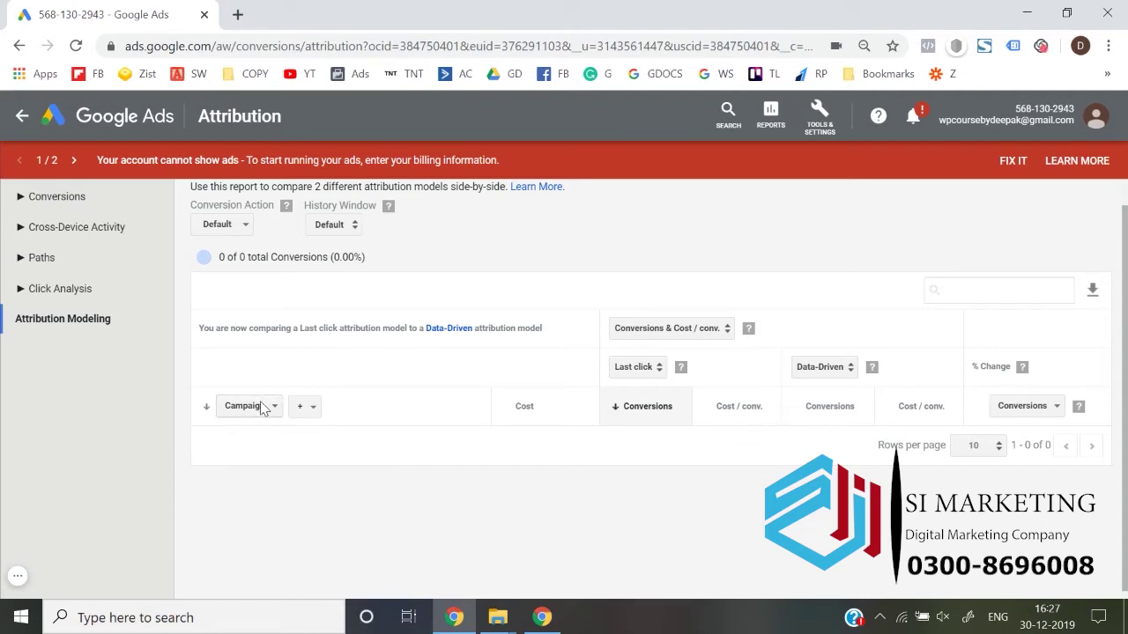
{"action": "left_click", "coordinate": [262, 403]}
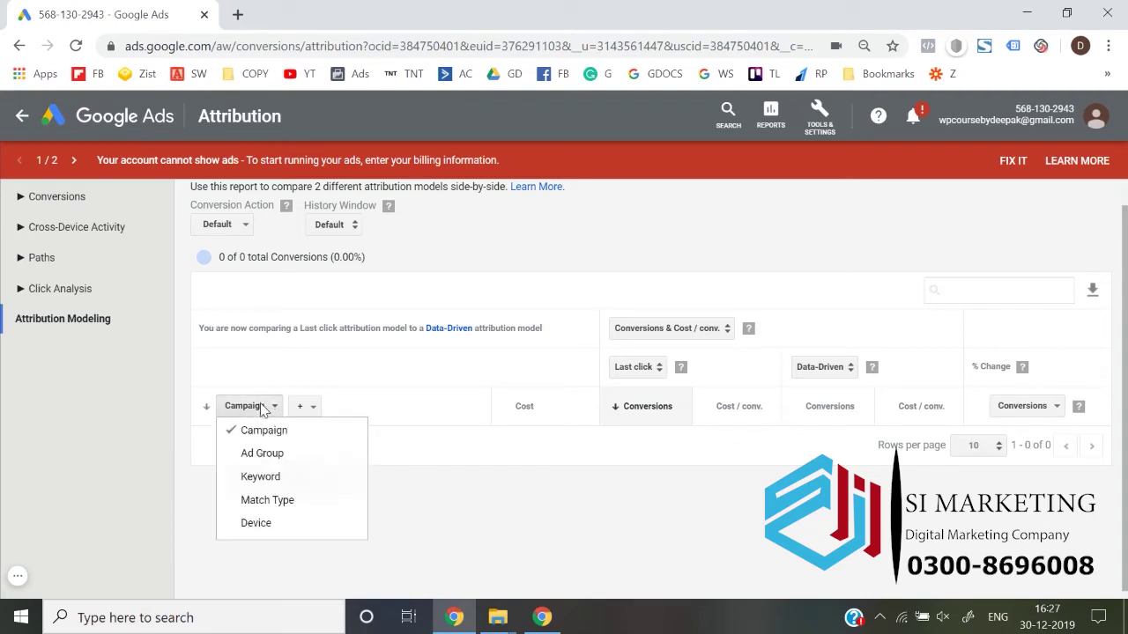
{"action": "left_click", "coordinate": [405, 538]}
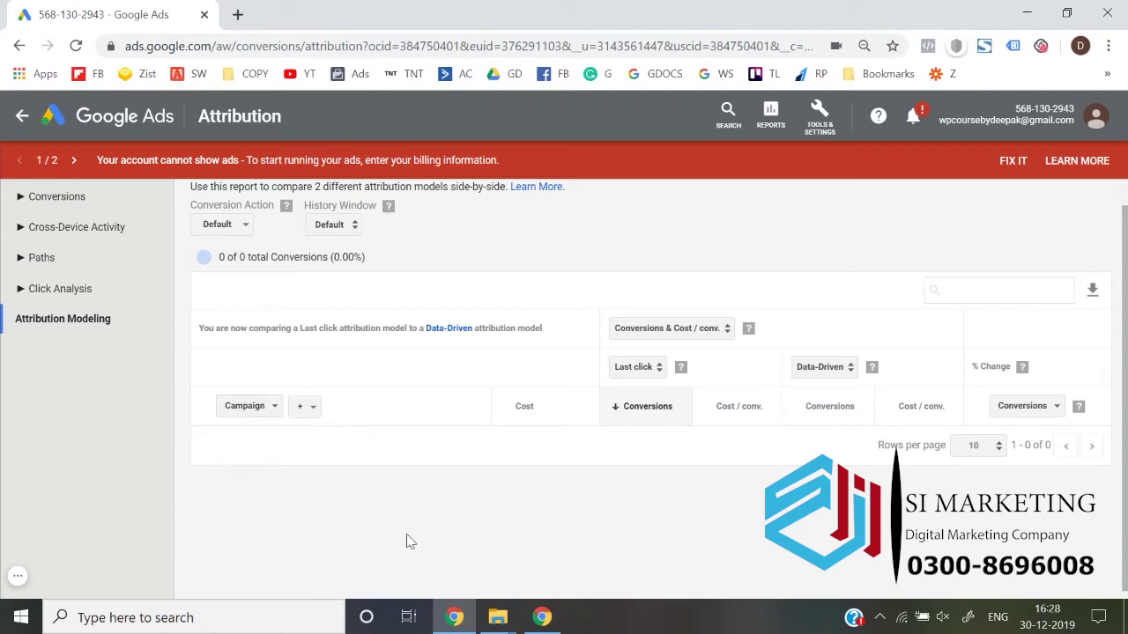
Review the attribution models available for the first comparison column and keep Last click selected
{"action": "left_click", "coordinate": [646, 374]}
{"action": "left_click", "coordinate": [911, 540]}
{"action": "left_click", "coordinate": [632, 376]}
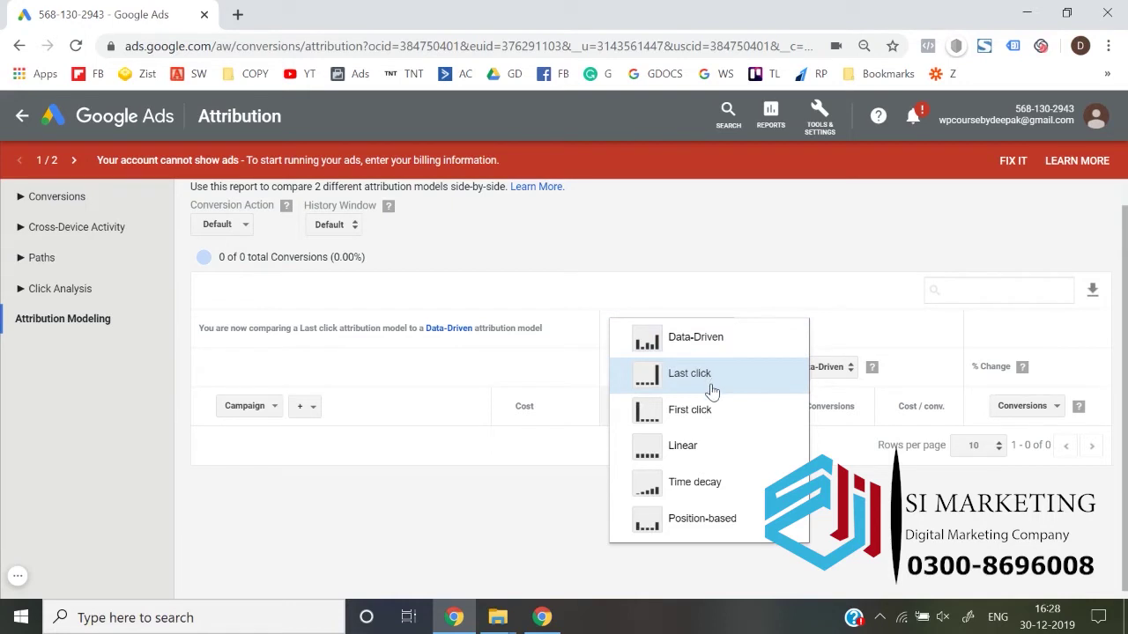
{"action": "left_click", "coordinate": [712, 390]}
{"action": "left_click", "coordinate": [650, 368]}
{"action": "left_click", "coordinate": [653, 376]}
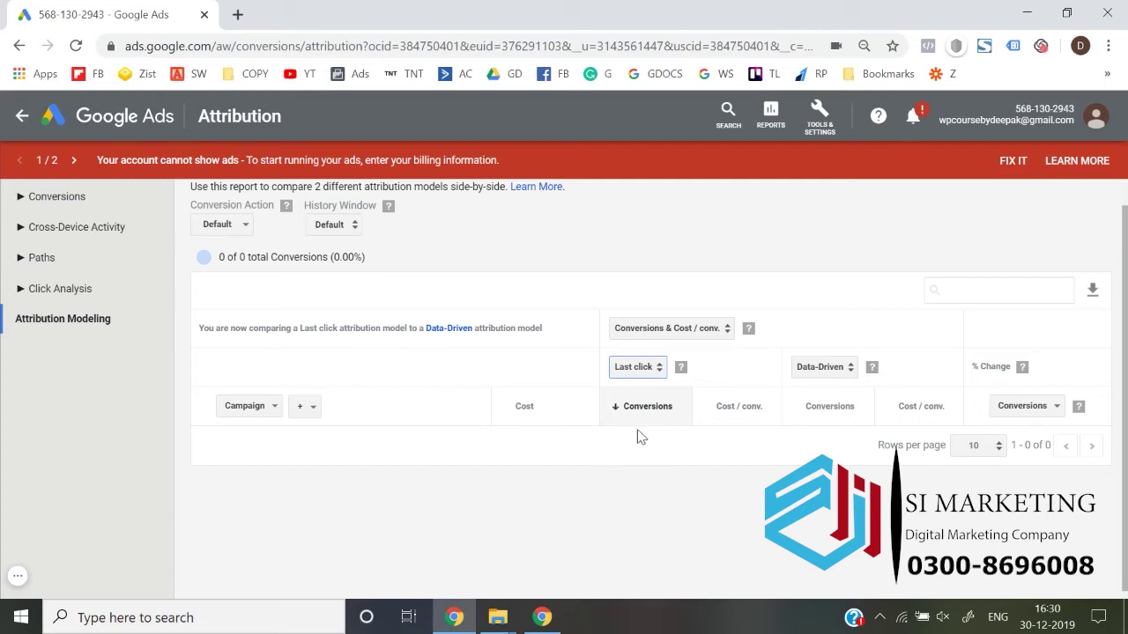
Compare First click and Linear in turn against the Data-Driven attribution model
{"action": "left_click", "coordinate": [654, 368]}
{"action": "left_click", "coordinate": [661, 407]}
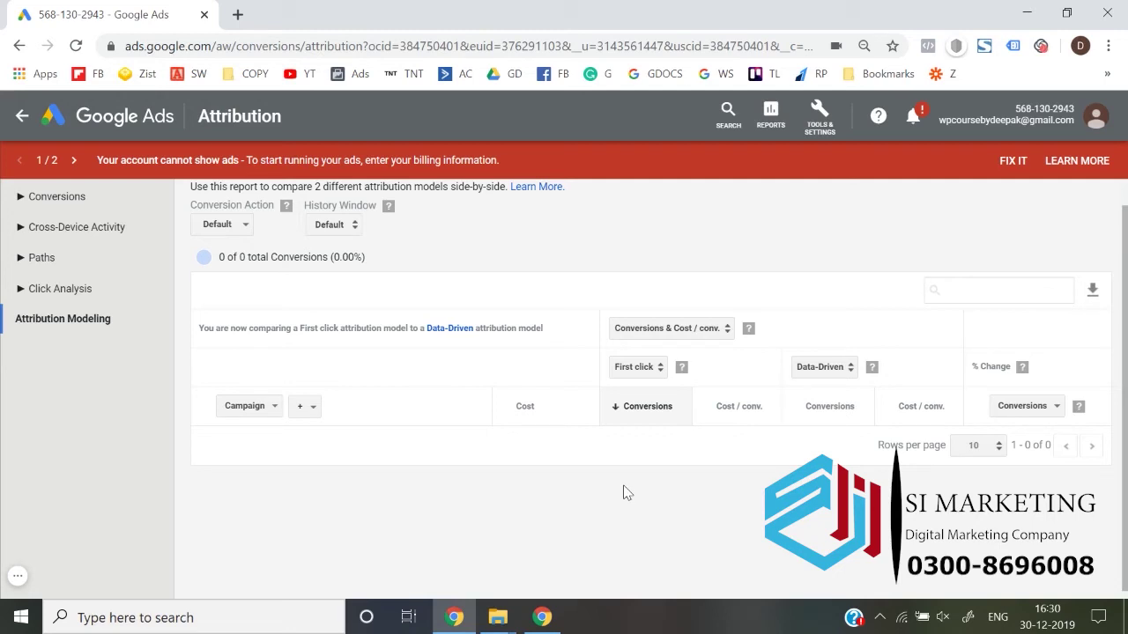
{"action": "left_click", "coordinate": [653, 373]}
{"action": "left_click", "coordinate": [710, 413]}
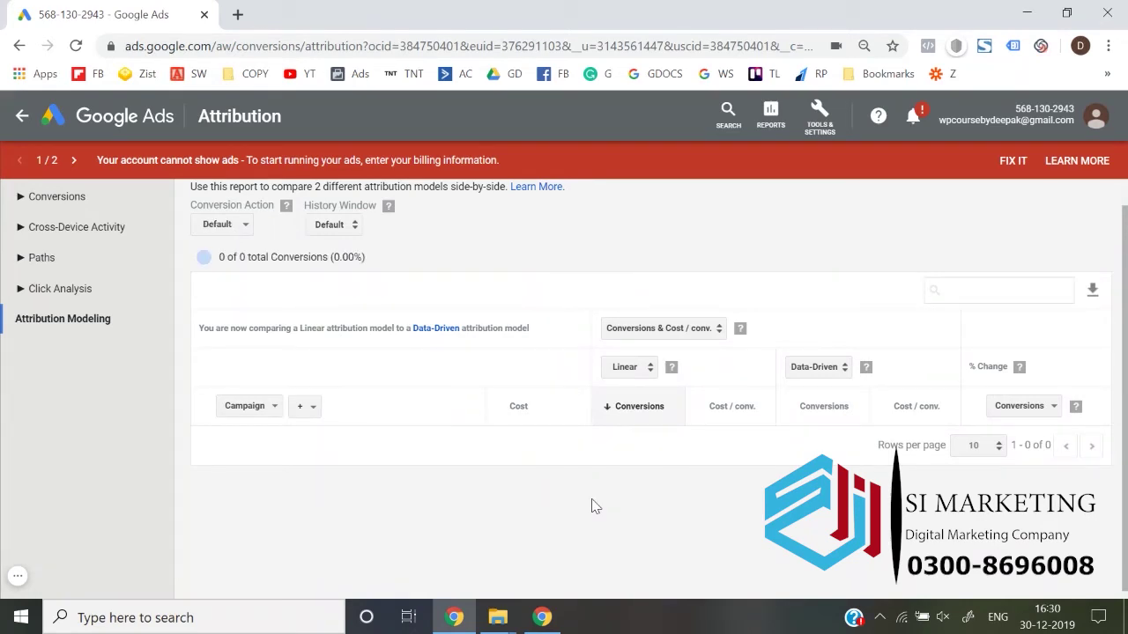
Switch the first comparison model to Time decay against Data-Driven
{"action": "left_click", "coordinate": [639, 373]}
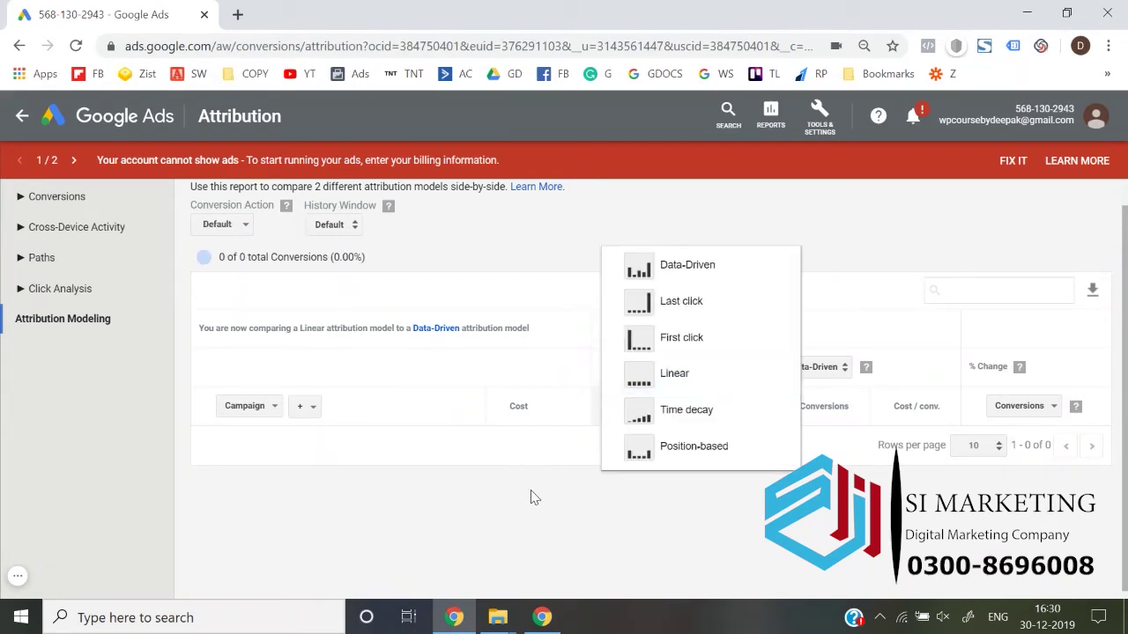
{"action": "left_click", "coordinate": [531, 497]}
{"action": "left_click", "coordinate": [649, 371]}
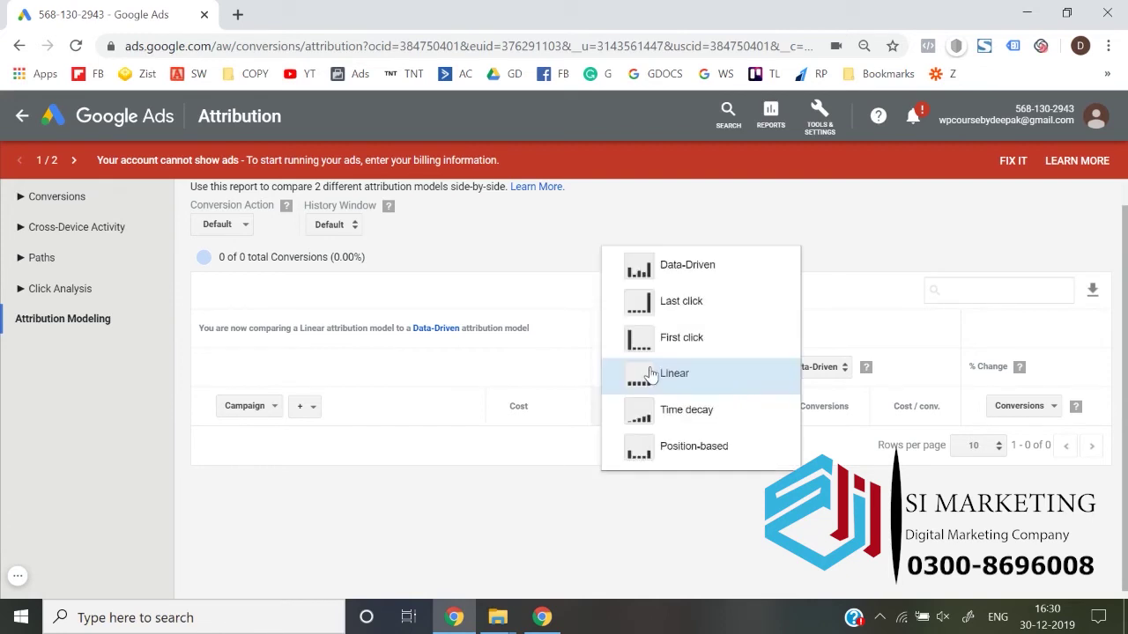
{"action": "left_click", "coordinate": [704, 411]}
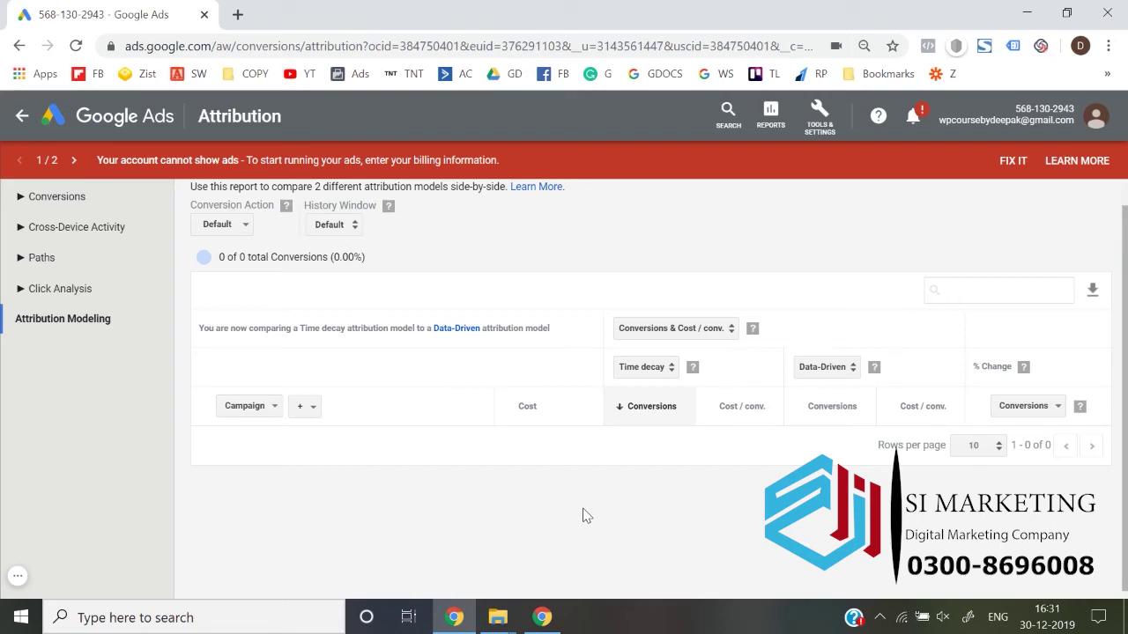
View the comparison with Position-based as the first model, and switch that model to Data-Driven
{"action": "left_click", "coordinate": [651, 368]}
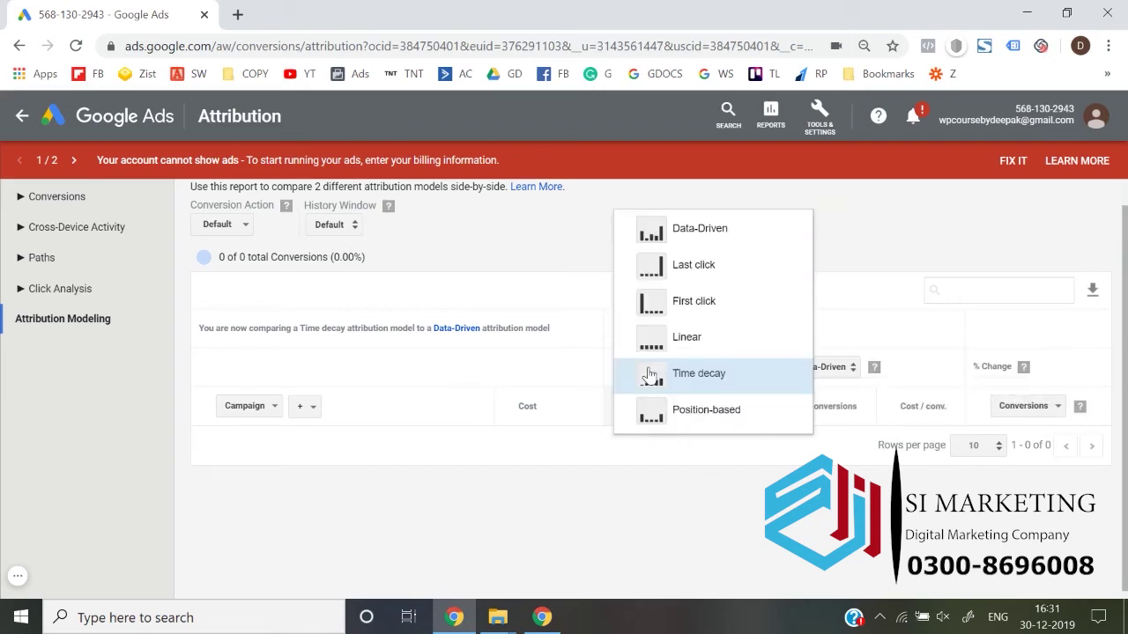
{"action": "left_click", "coordinate": [664, 412]}
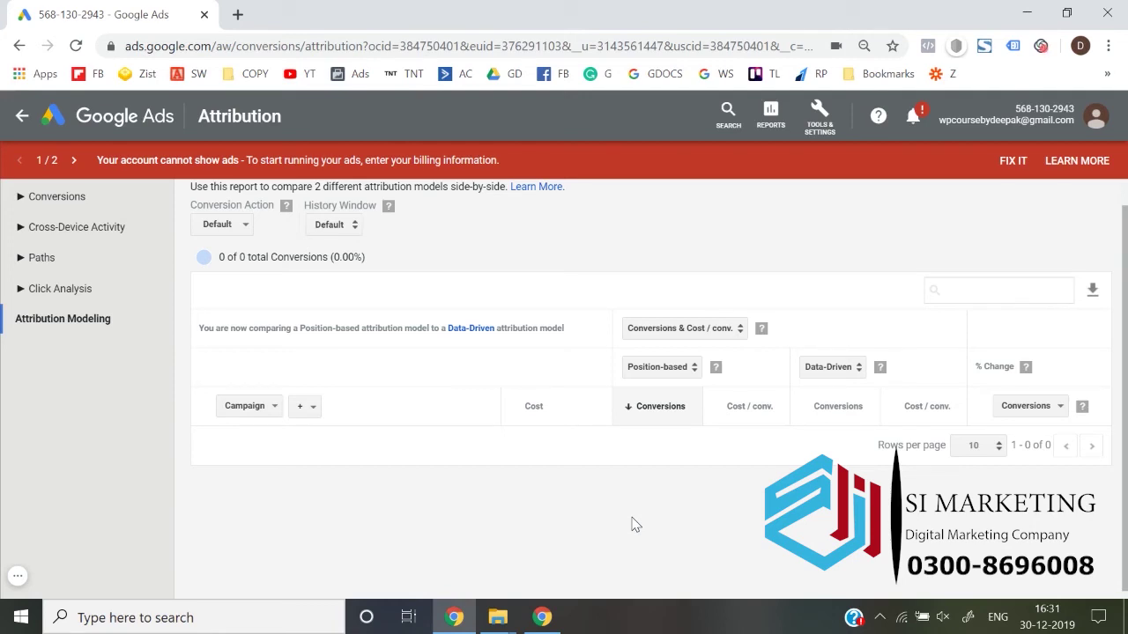
{"action": "left_click", "coordinate": [684, 374]}
{"action": "left_click", "coordinate": [715, 196]}
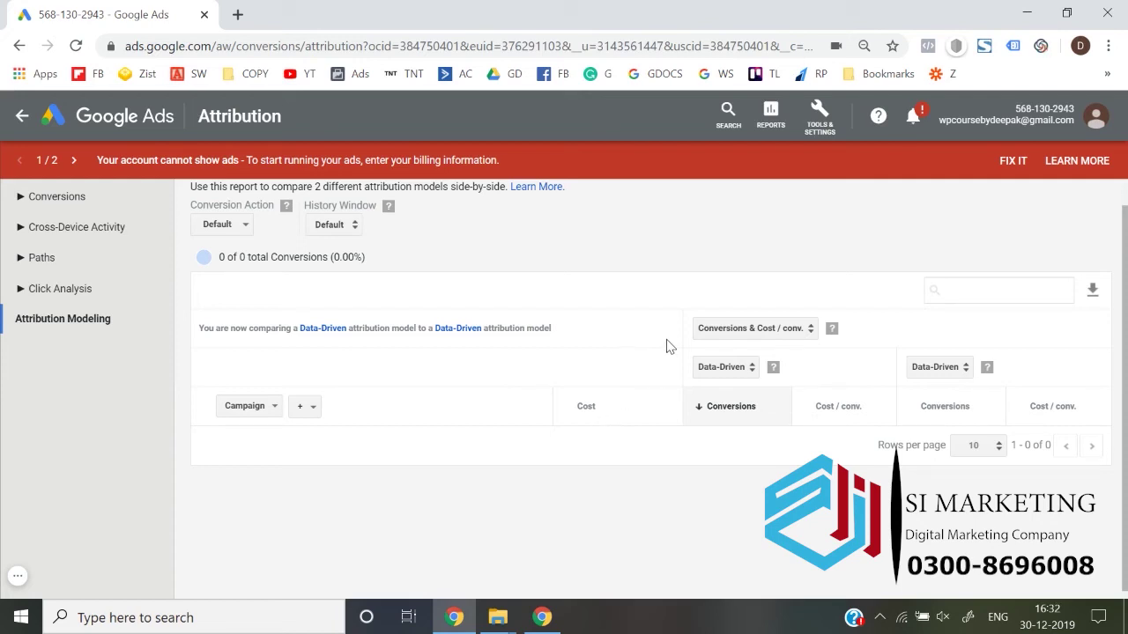
Open the details of the Google Ads Purchase conversion action and view its attribution model
{"action": "left_click", "coordinate": [131, 125]}
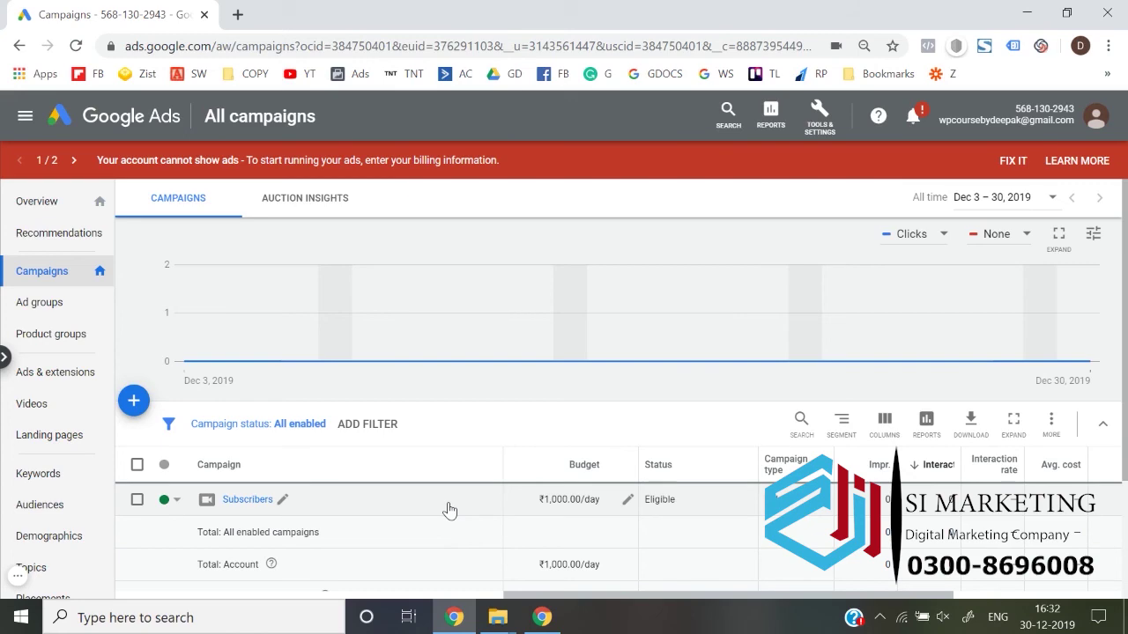
{"action": "left_click", "coordinate": [819, 115]}
{"action": "left_click", "coordinate": [665, 198]}
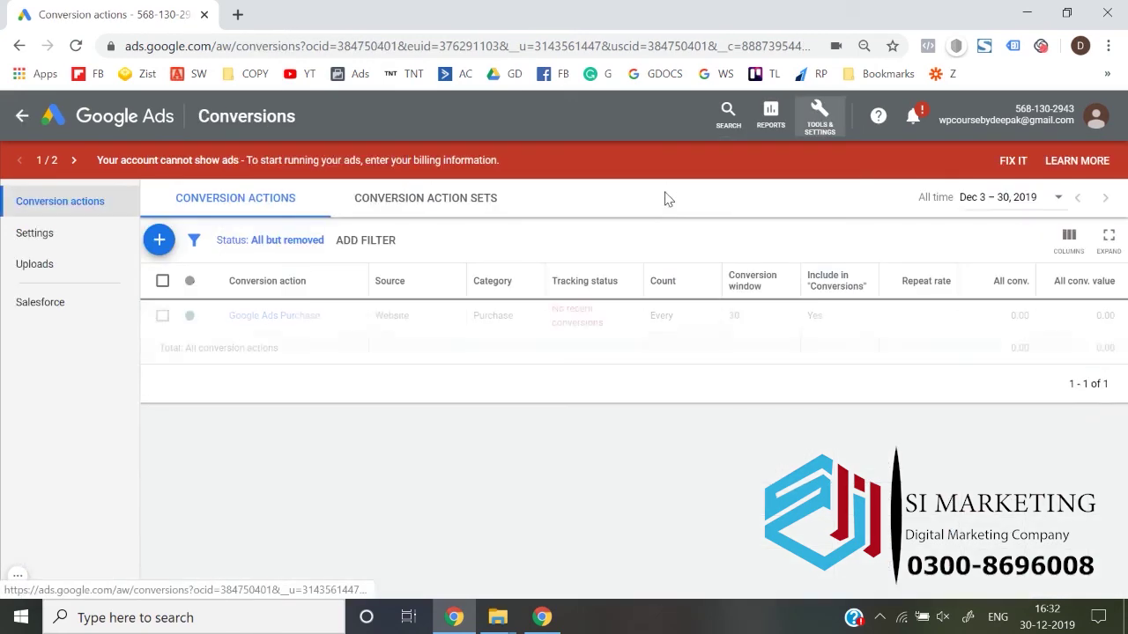
{"action": "left_click", "coordinate": [293, 317]}
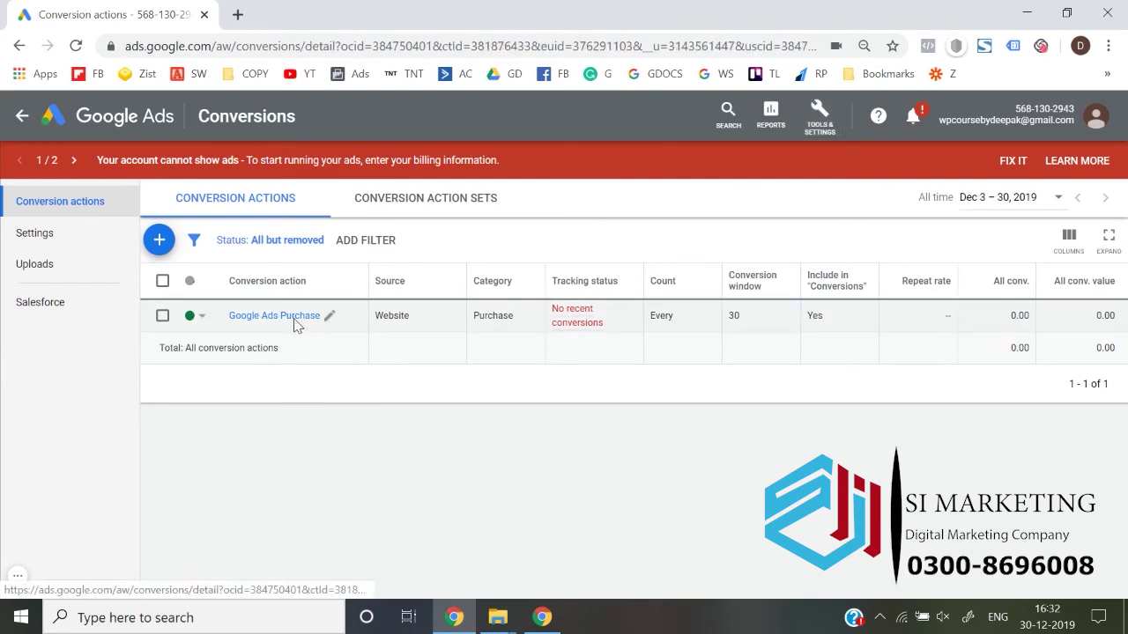
{"action": "scroll", "coordinate": [586, 485], "scroll_direction": "down", "scroll_amount": 3}
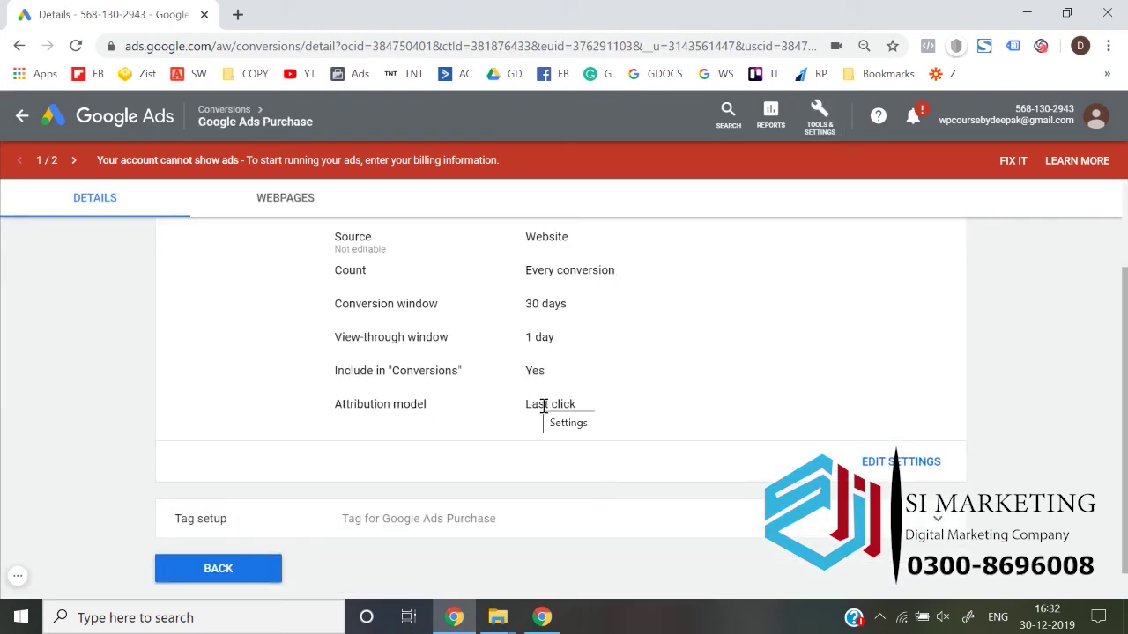
Open the conversion action's settings and examine the attribution model choices, including the Data-driven warning, without changing the model
{"action": "left_click", "coordinate": [900, 462]}
{"action": "scroll", "coordinate": [591, 414], "scroll_direction": "down", "scroll_amount": 1}
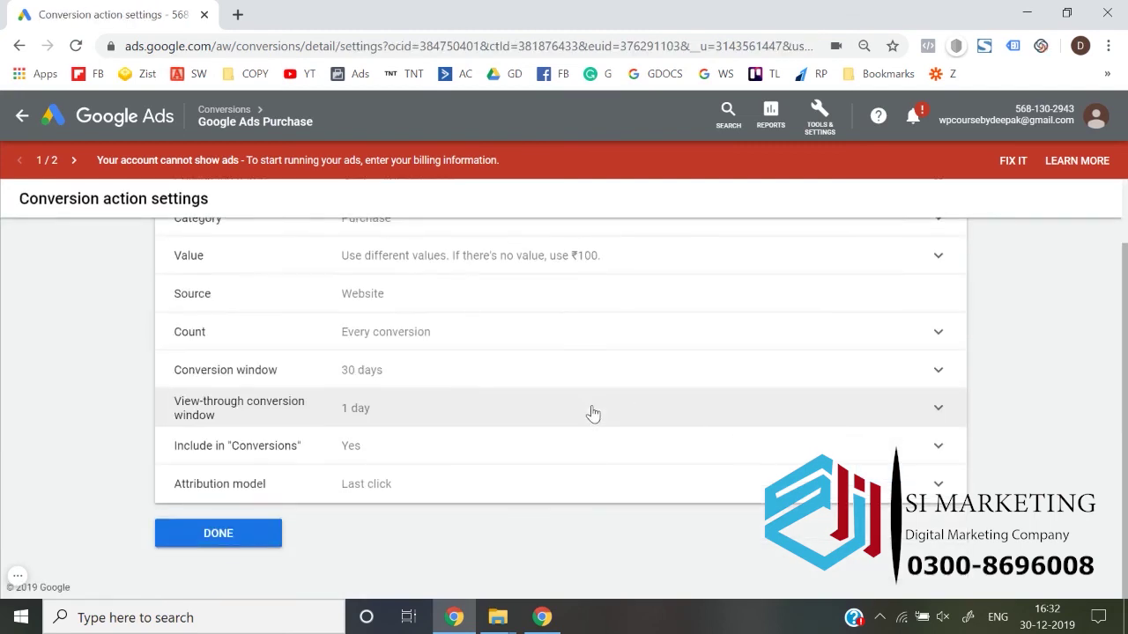
{"action": "left_click", "coordinate": [442, 476]}
{"action": "left_click", "coordinate": [364, 476]}
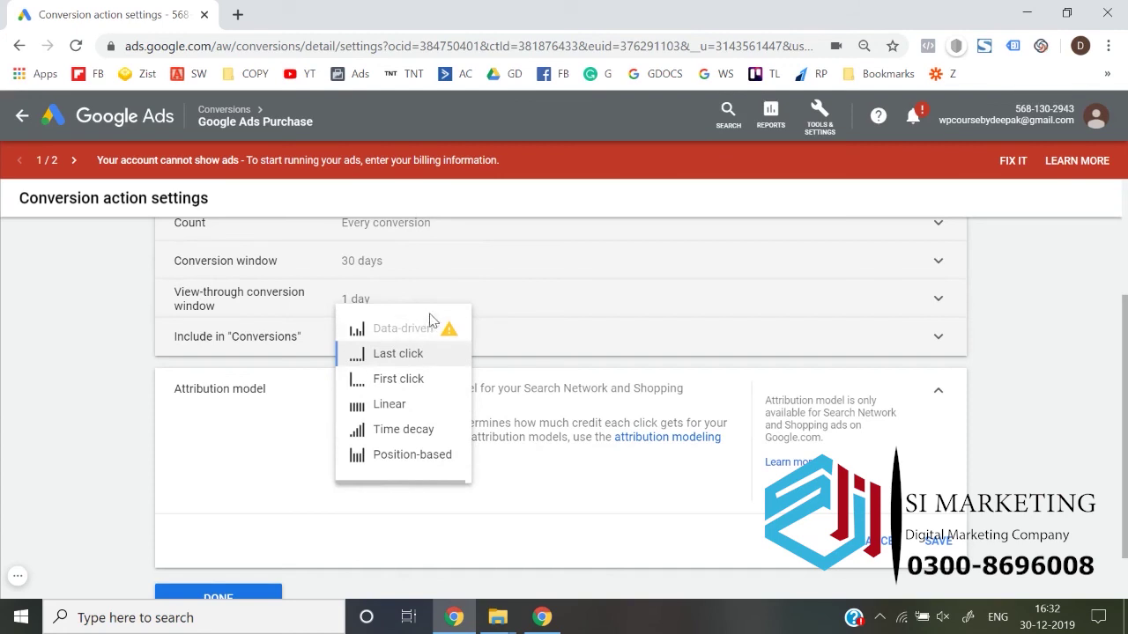
{"action": "mouse_move", "coordinate": [451, 339]}
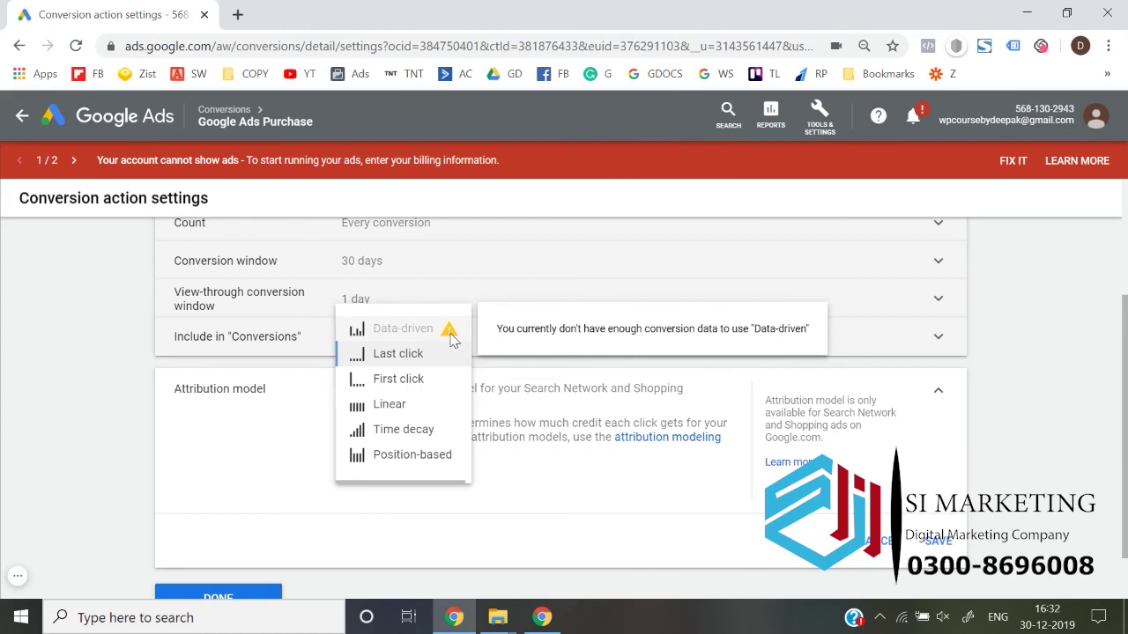
{"action": "left_click", "coordinate": [103, 339]}
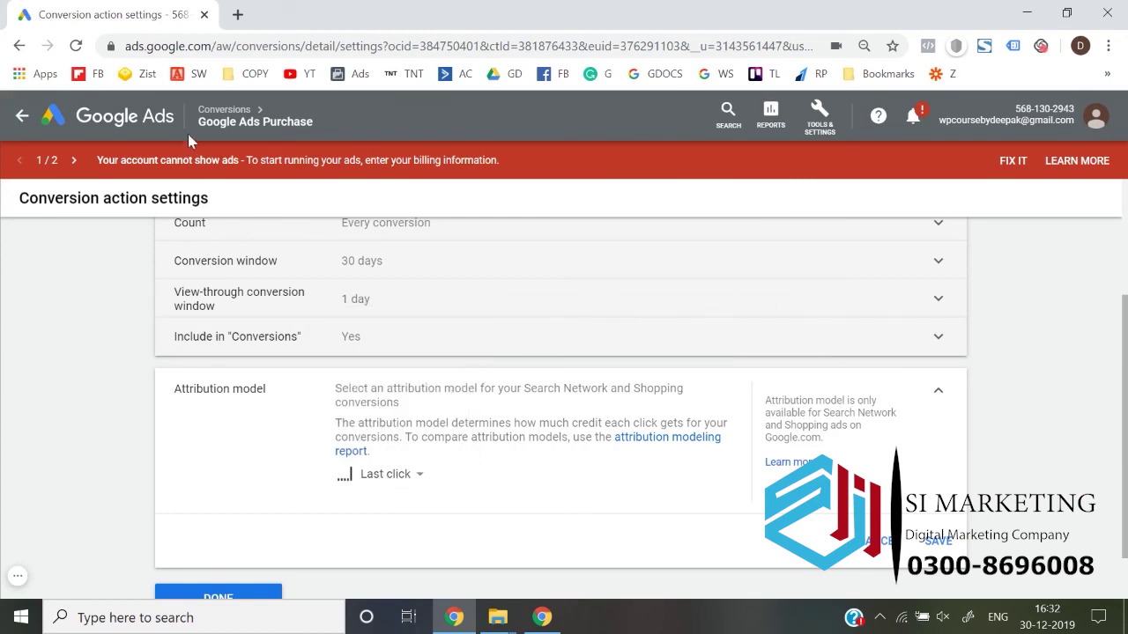
Leave the conversion settings and return to the Search attribution overview
{"action": "left_click", "coordinate": [116, 132]}
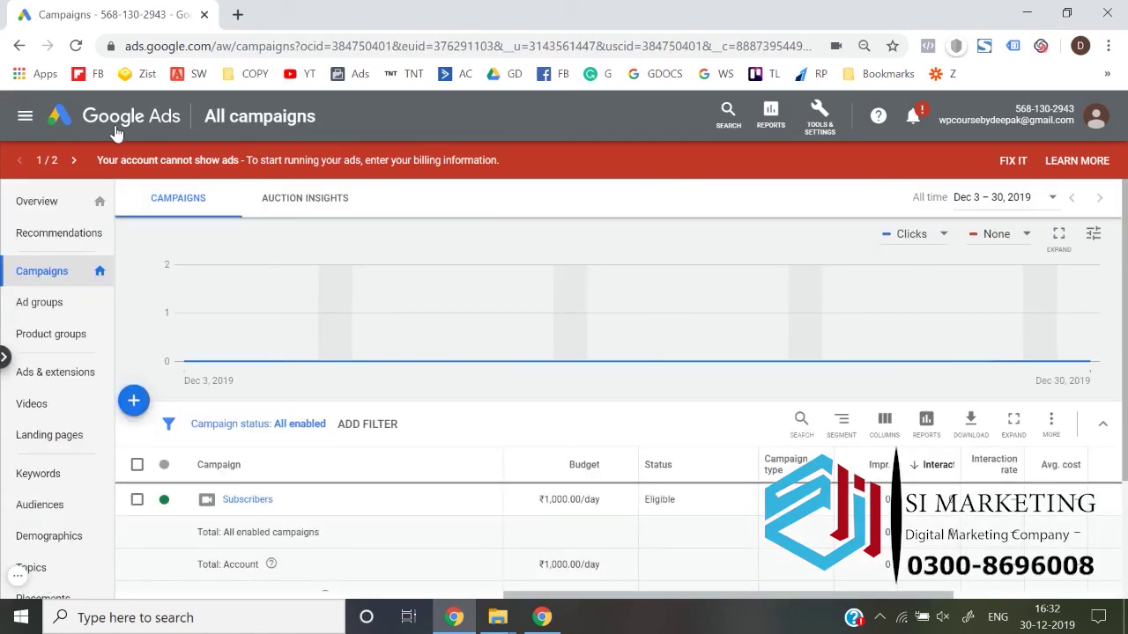
{"action": "left_click", "coordinate": [819, 114]}
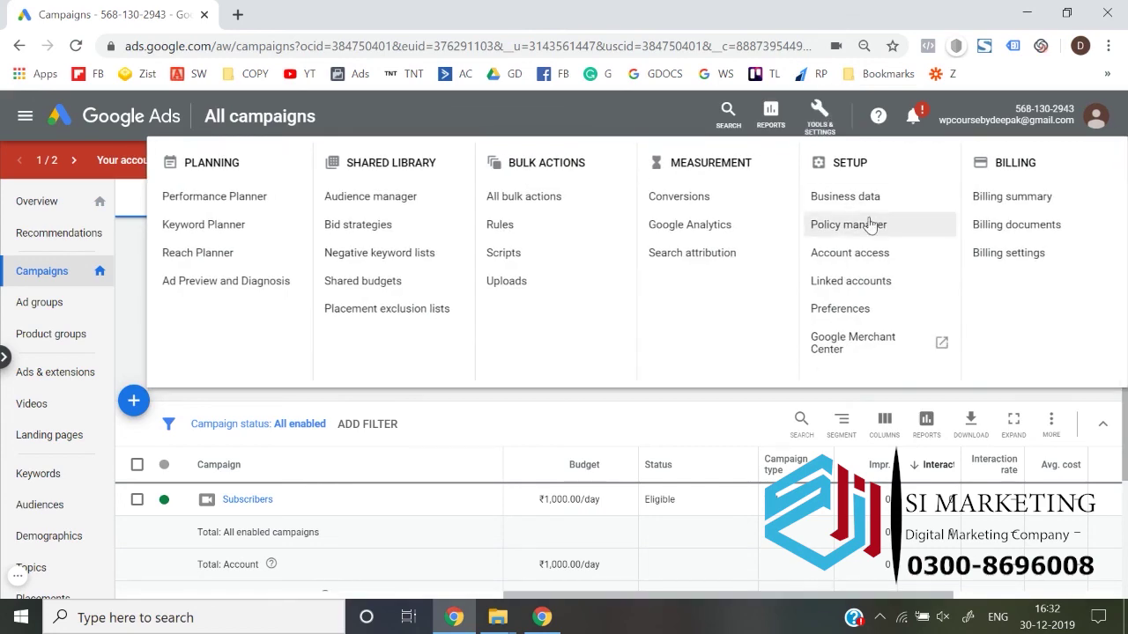
{"action": "left_click", "coordinate": [689, 253]}
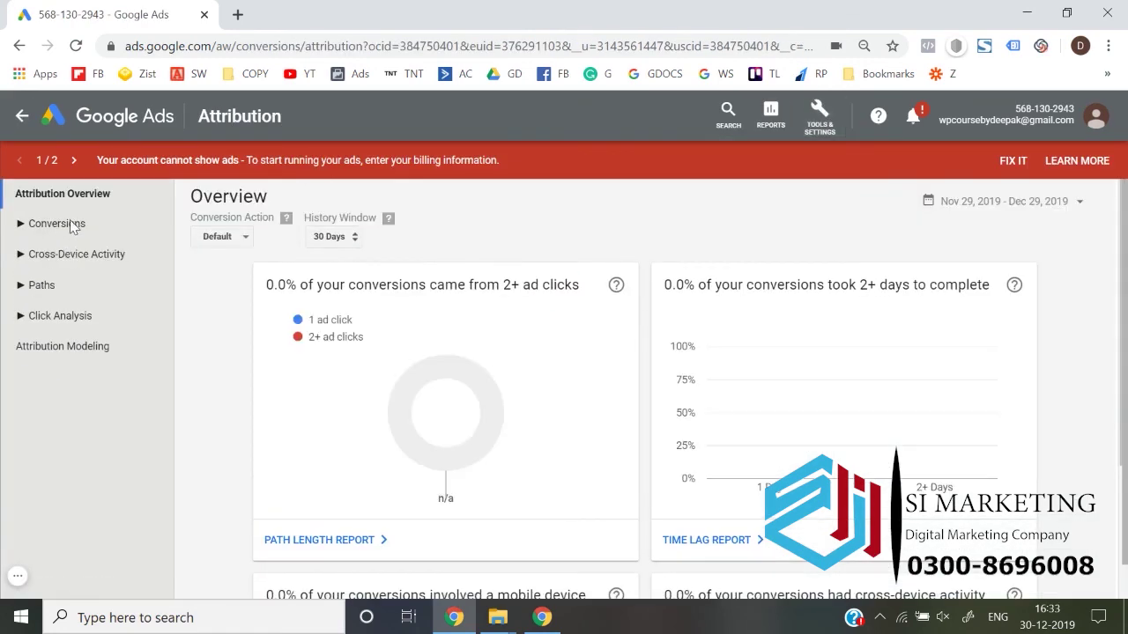
View the Top Conversions and Assisted Conversions reports
{"action": "left_click", "coordinate": [71, 225]}
{"action": "left_click", "coordinate": [90, 254]}
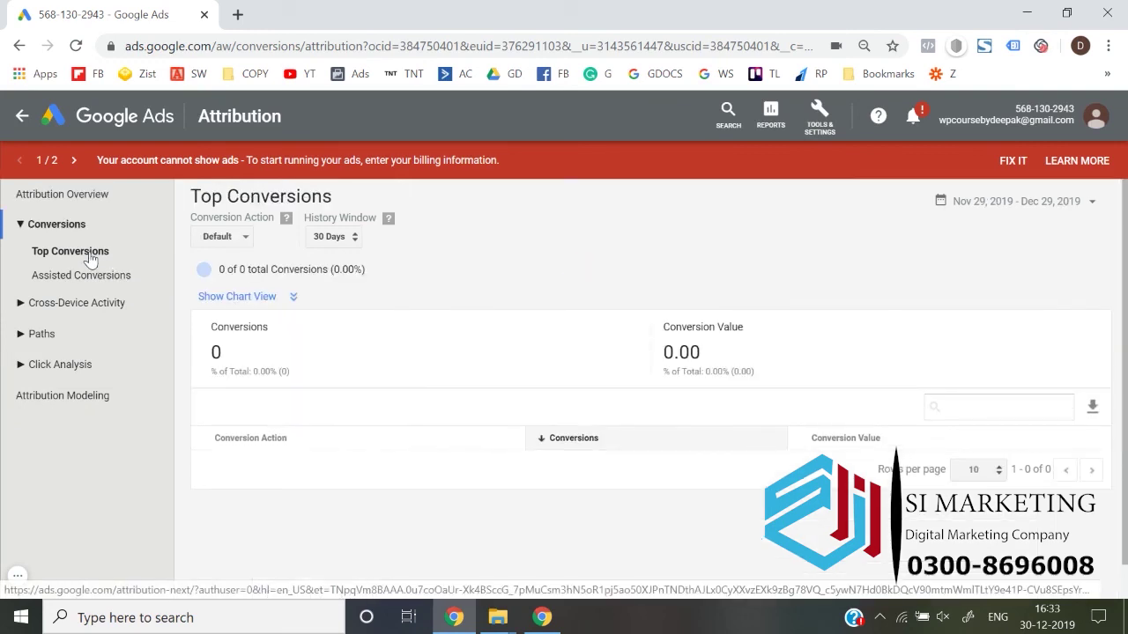
{"action": "left_click", "coordinate": [91, 276]}
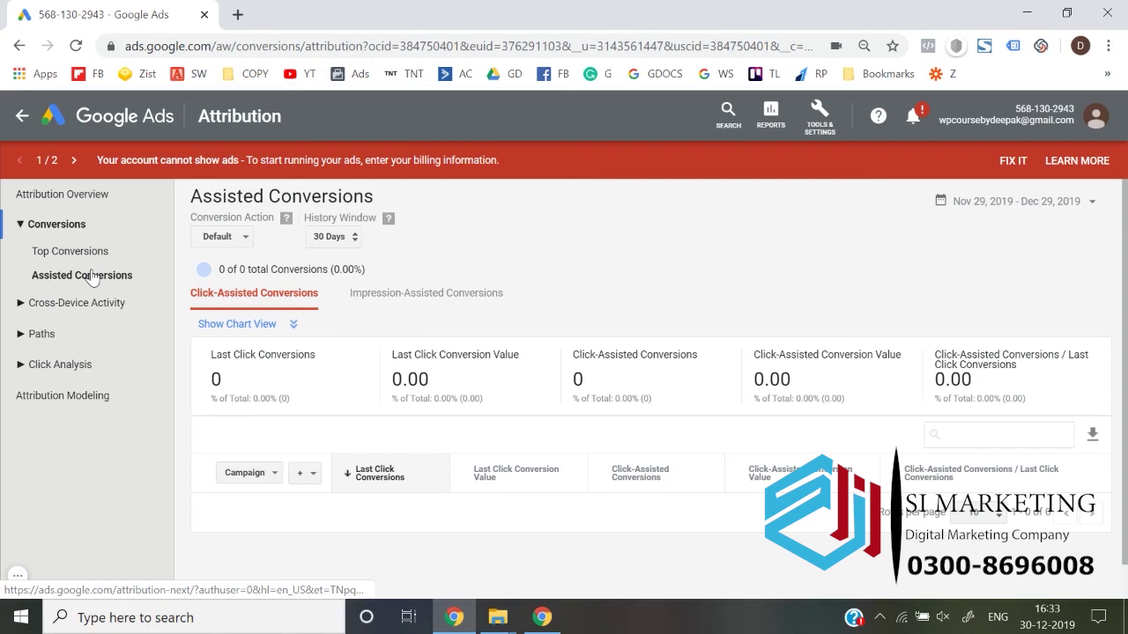
{"action": "left_click", "coordinate": [18, 577]}
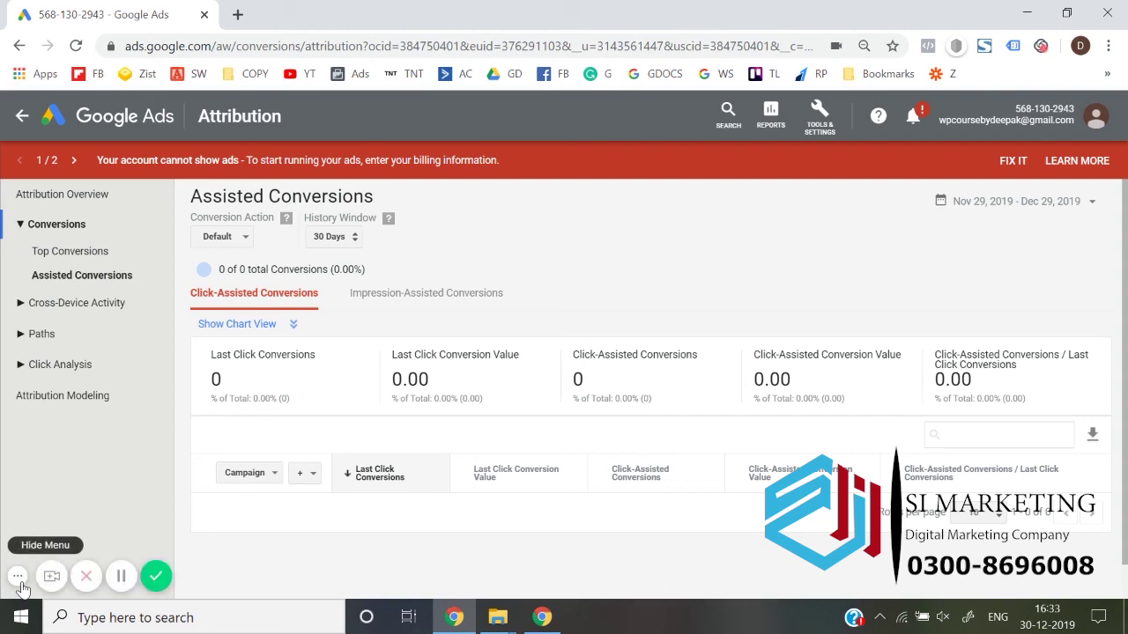